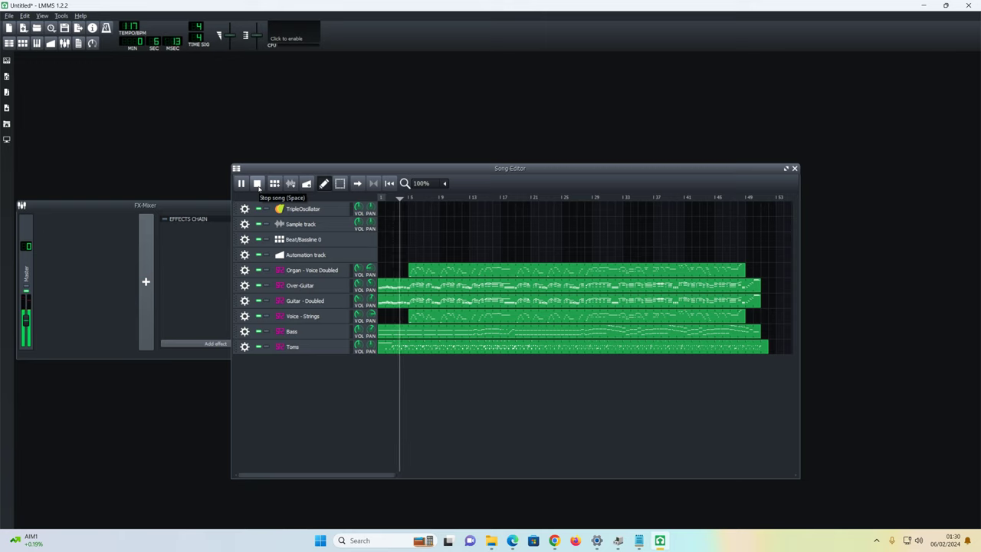
# Step: Stop the song, open the Over-Guitar track's instrument and set its soundfont patch to Large Concert Grand from bank 0
pyautogui.click(259, 185)
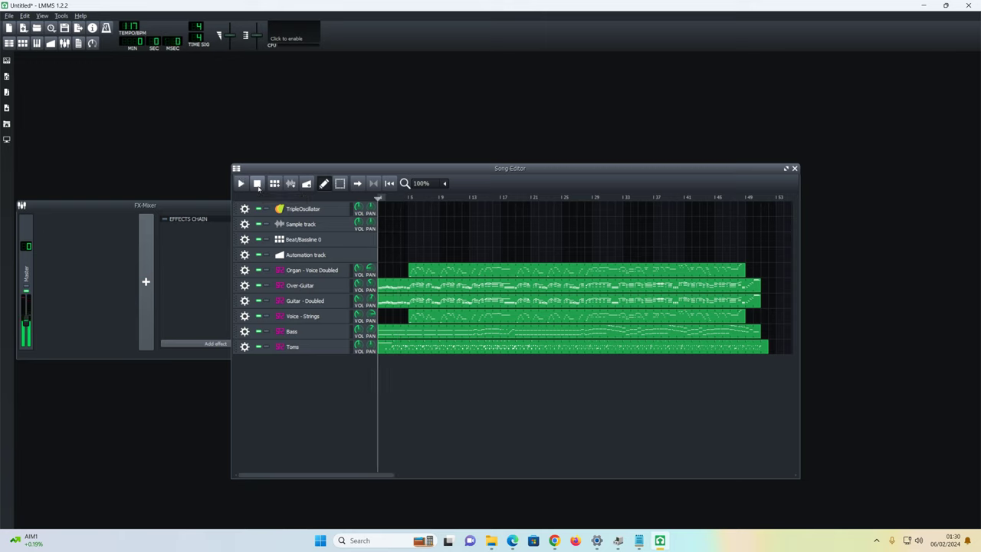
pyautogui.doubleClick(302, 285)
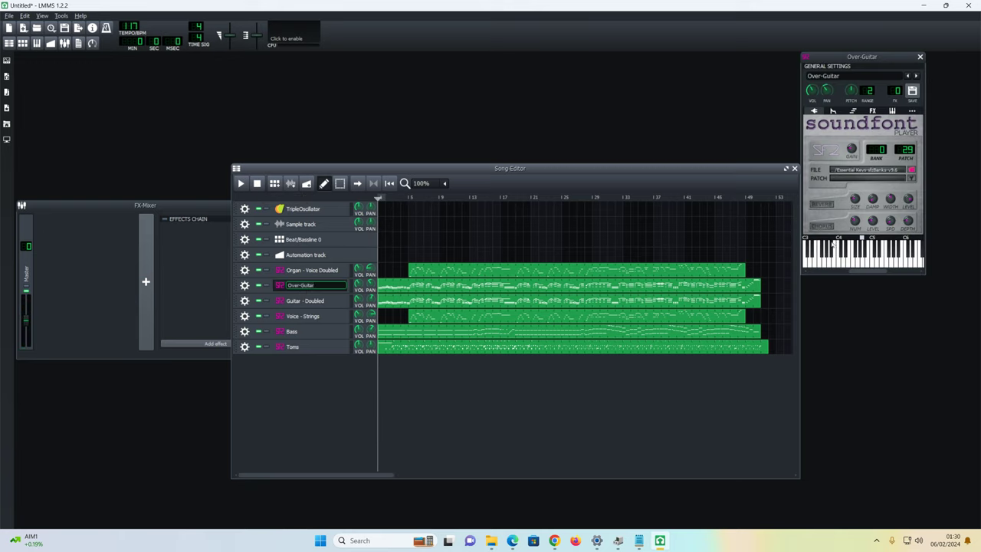
pyautogui.click(910, 179)
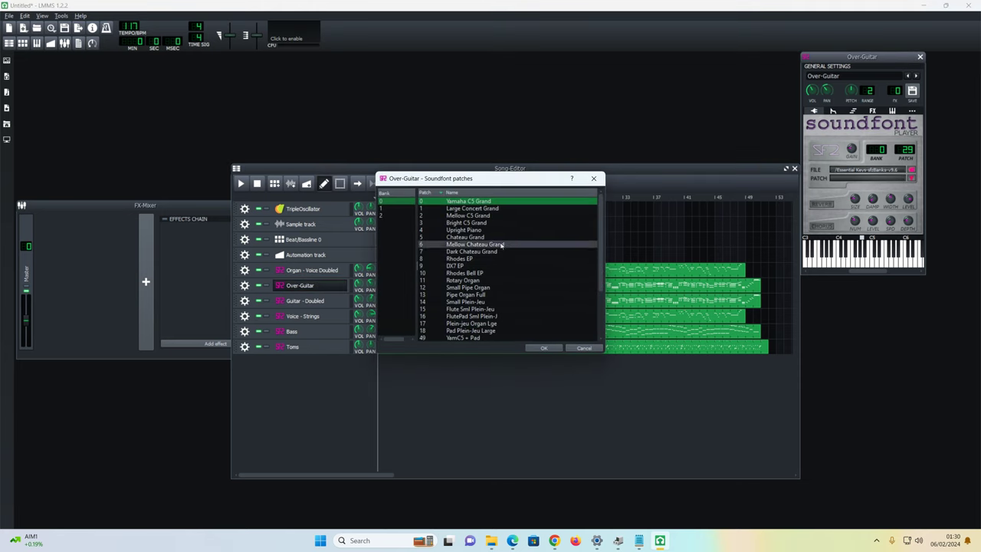
pyautogui.click(473, 210)
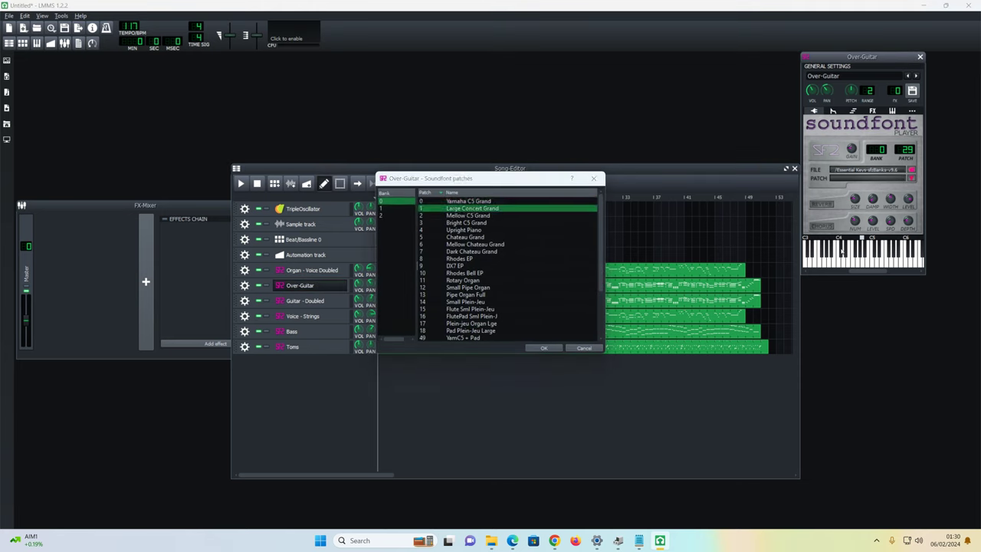
pyautogui.click(544, 348)
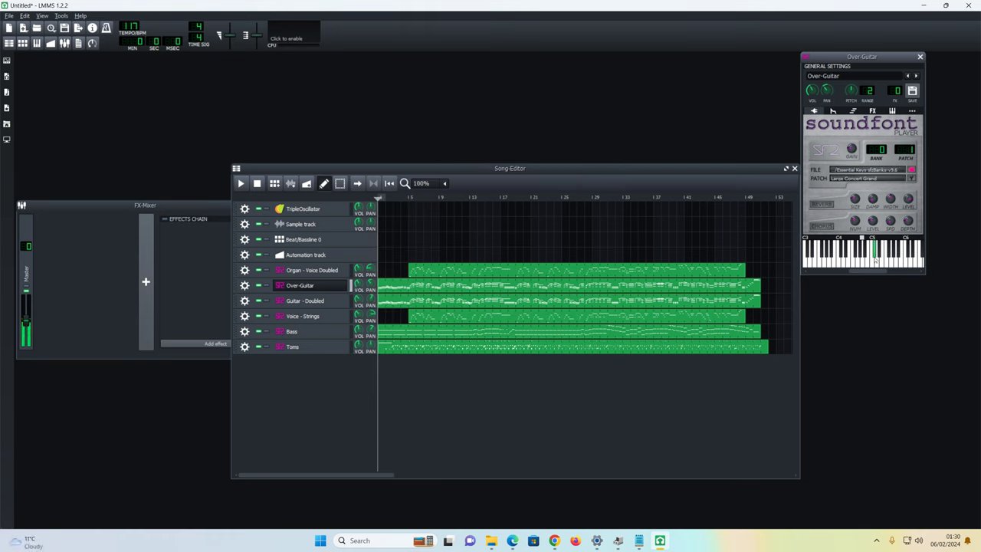
# Step: Play the Over-Guitar track solo and audition other patches from banks 0 and 1, including Pipe Organ Full, Voyager-8, Oboe and Full Orchestra
pyautogui.click(267, 285)
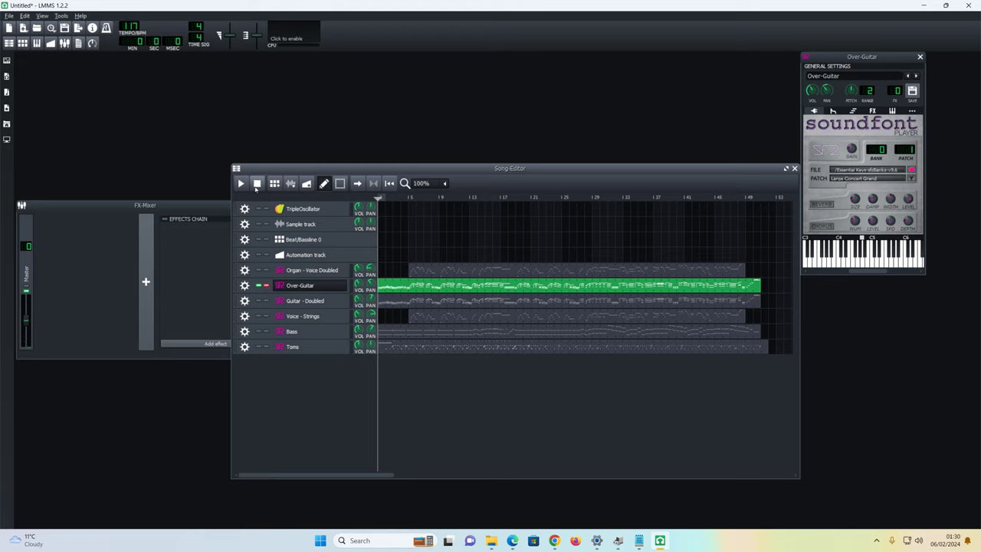
pyautogui.click(241, 184)
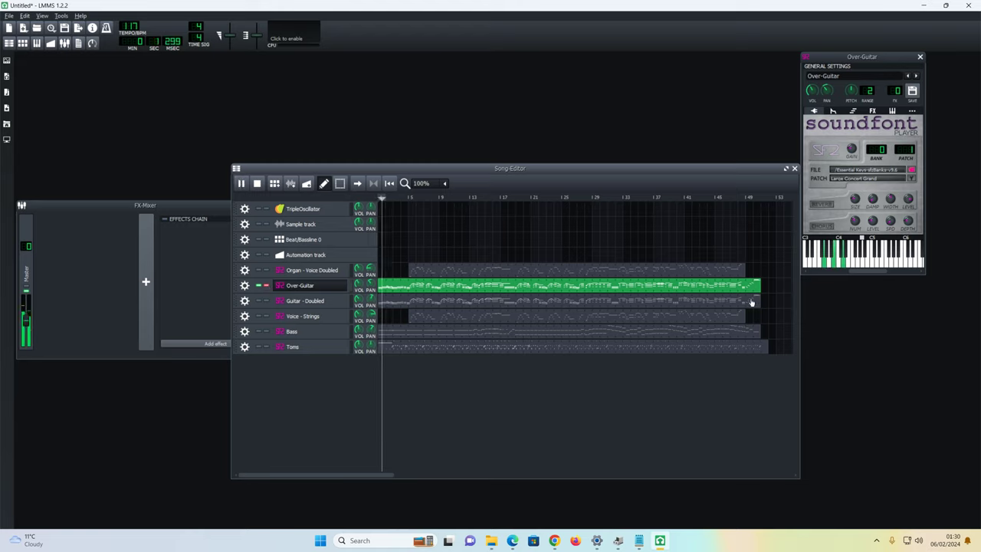
pyautogui.click(912, 180)
pyautogui.click(492, 288)
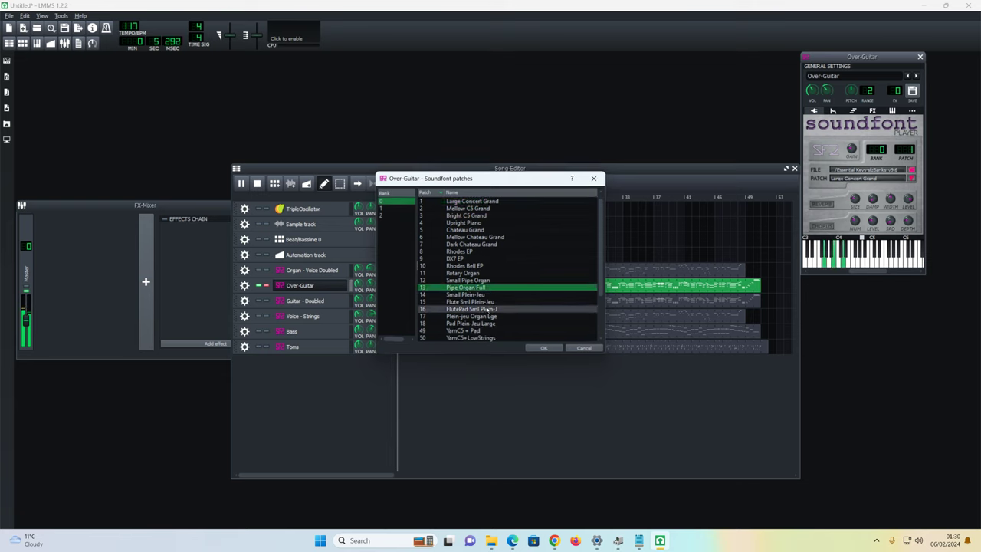
pyautogui.click(382, 208)
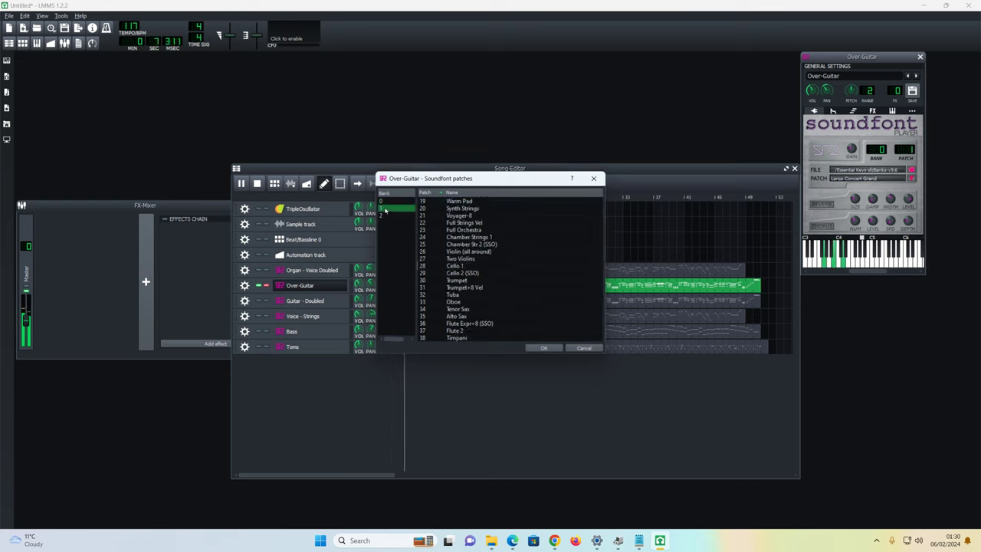
pyautogui.click(460, 216)
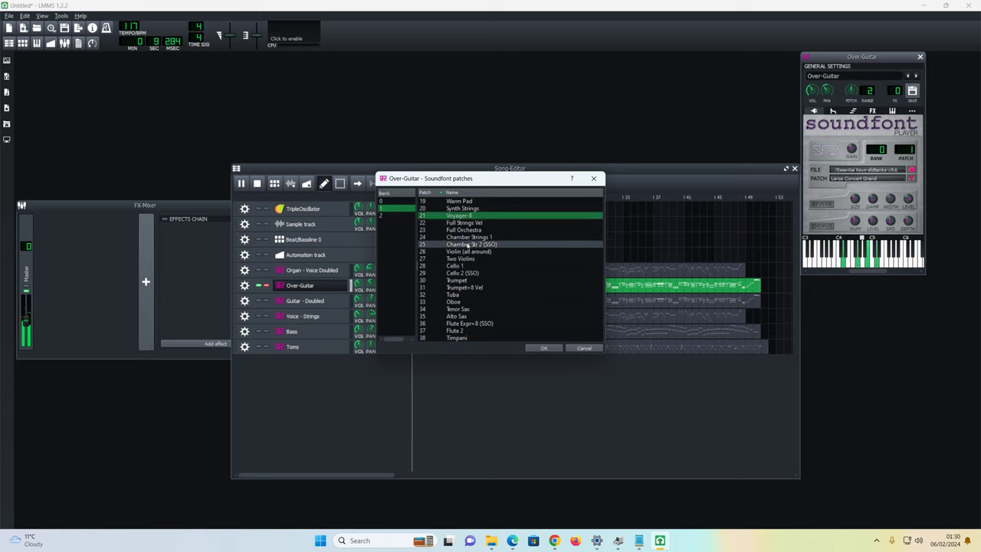
pyautogui.click(466, 302)
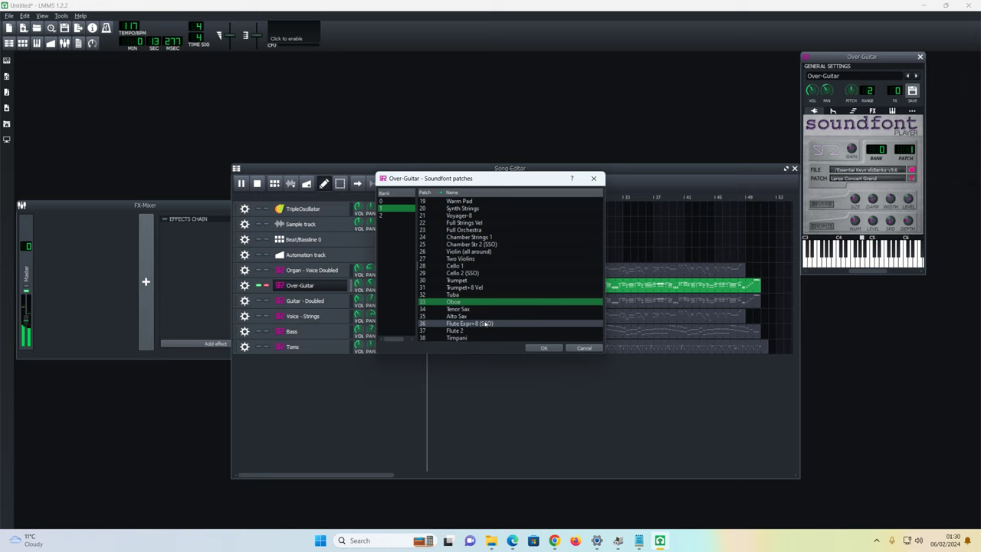
pyautogui.click(464, 338)
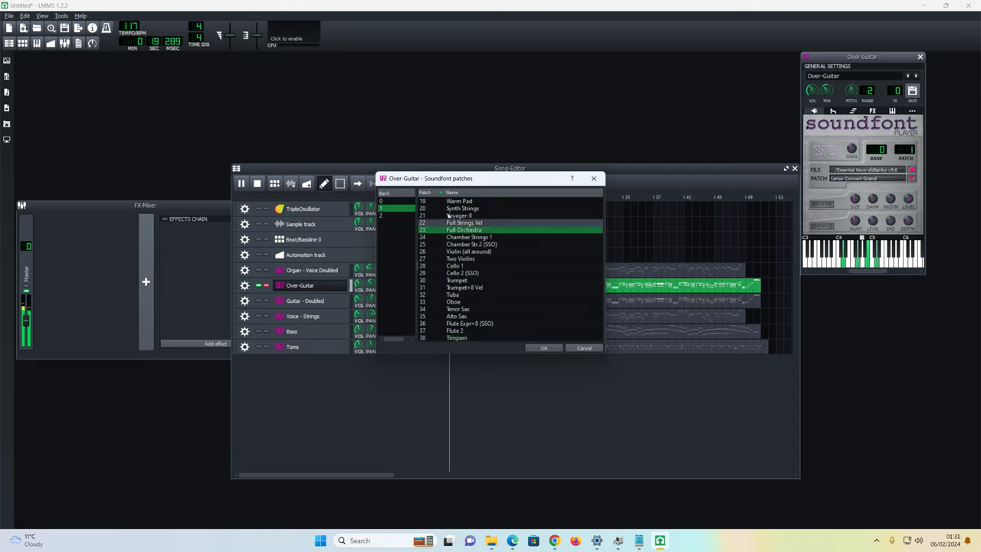
# Step: Assign the Banjo 5 String patch from bank 2 to Over-Guitar, then end its solo playback
pyautogui.click(389, 217)
pyautogui.click(452, 201)
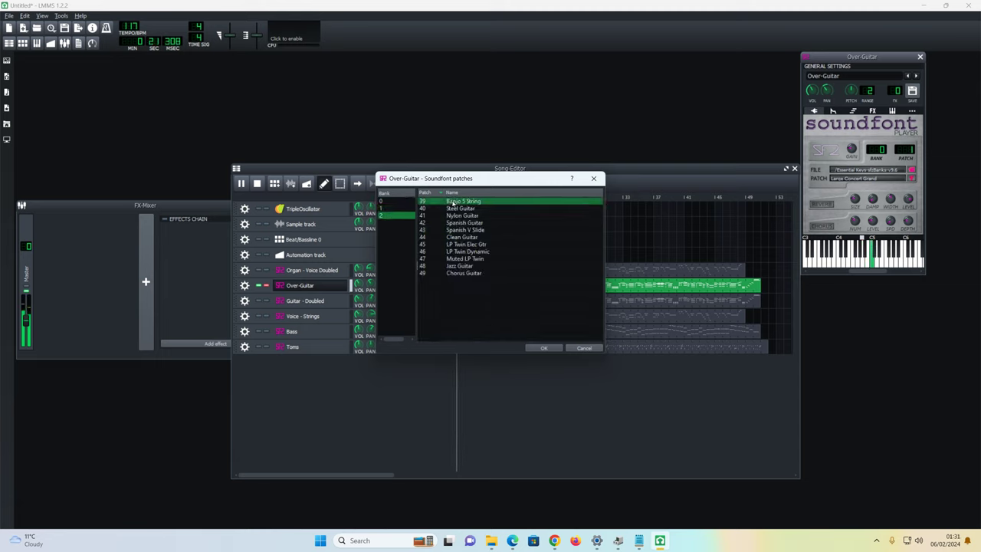
pyautogui.click(542, 347)
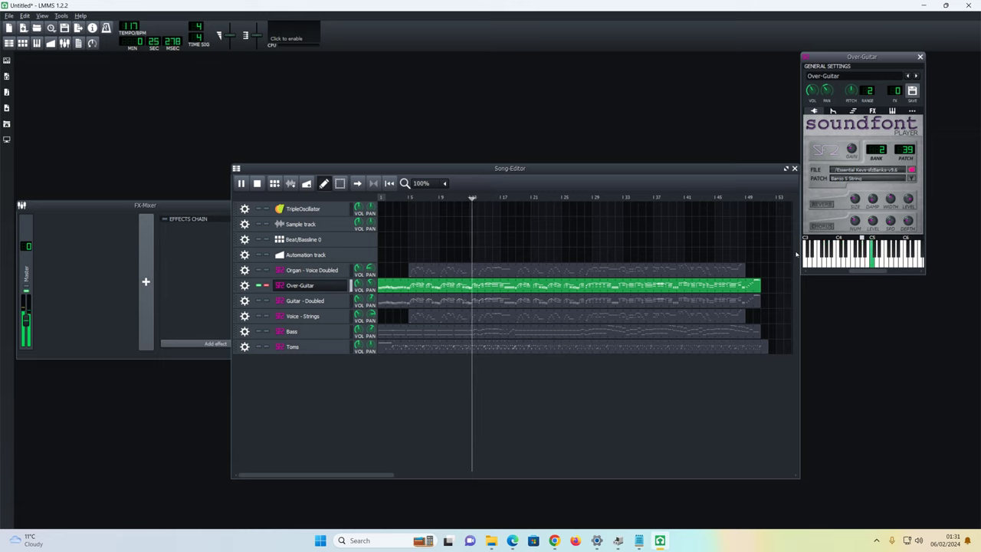
pyautogui.click(256, 183)
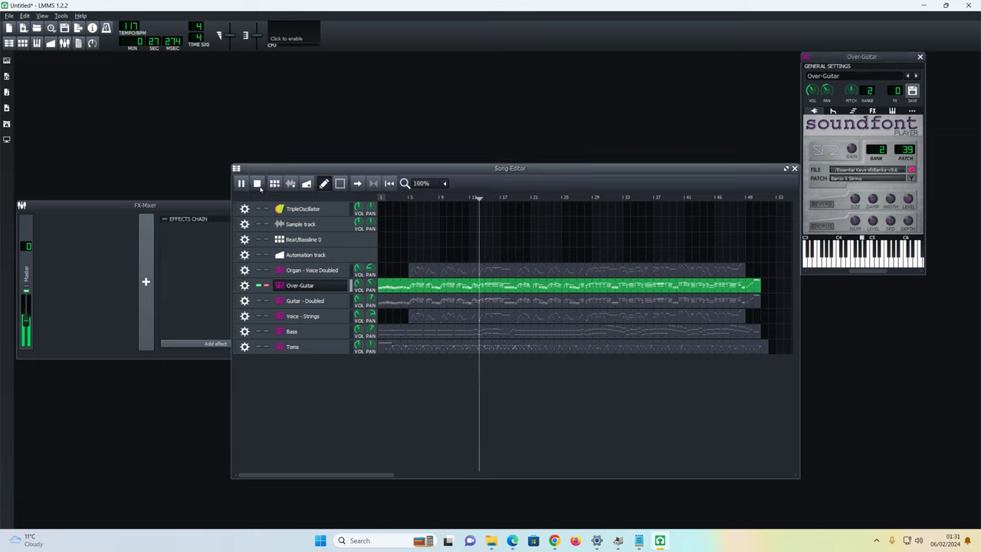
pyautogui.click(267, 285)
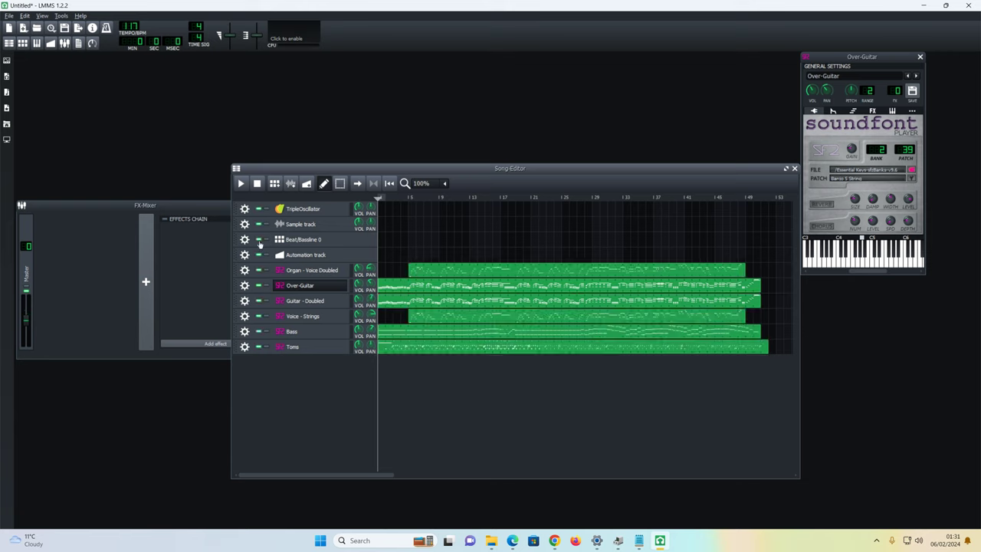
# Step: Play the Organ - Voice Doubled track solo and audition bank 0 patches for it, including Upright Piano and Chateau Grand+Pad
pyautogui.click(266, 271)
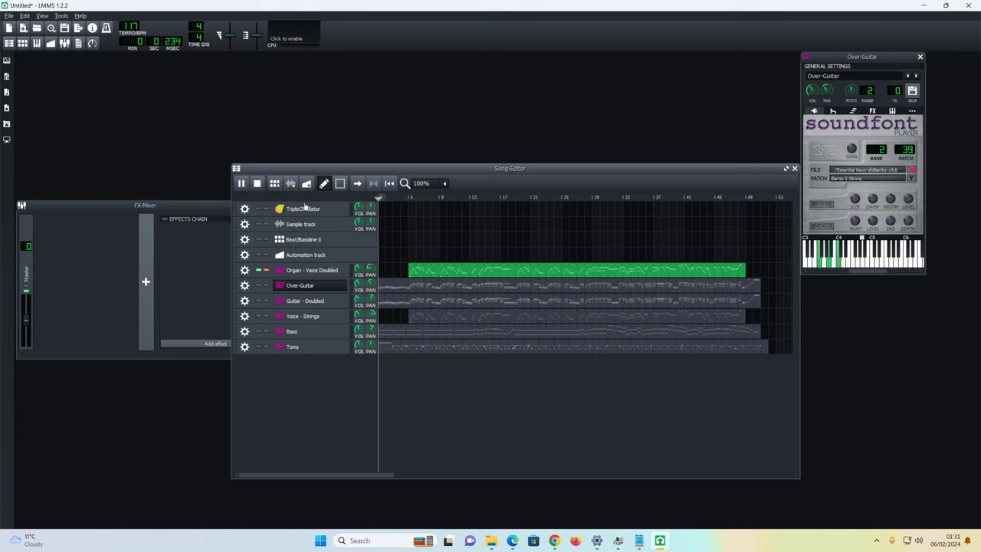
pyautogui.click(312, 272)
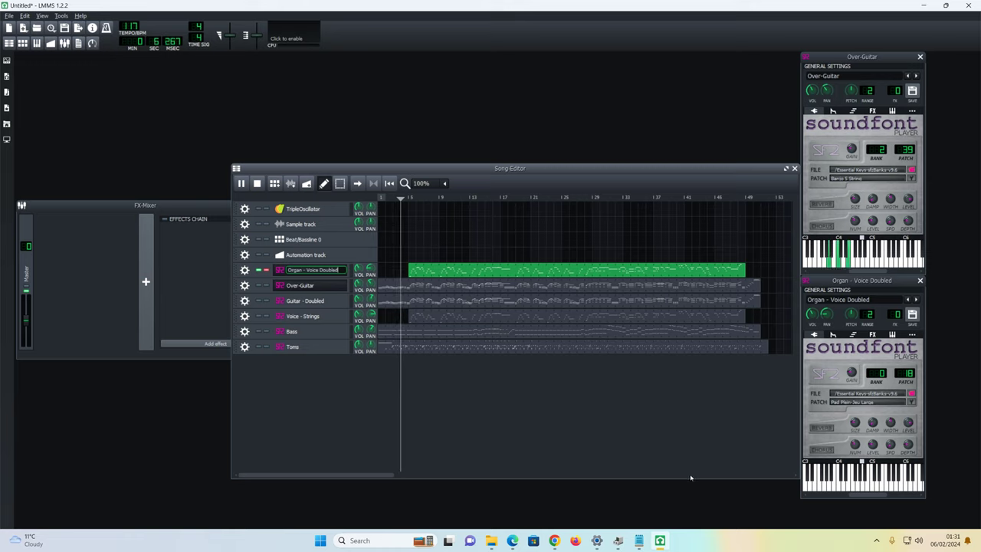
pyautogui.click(911, 402)
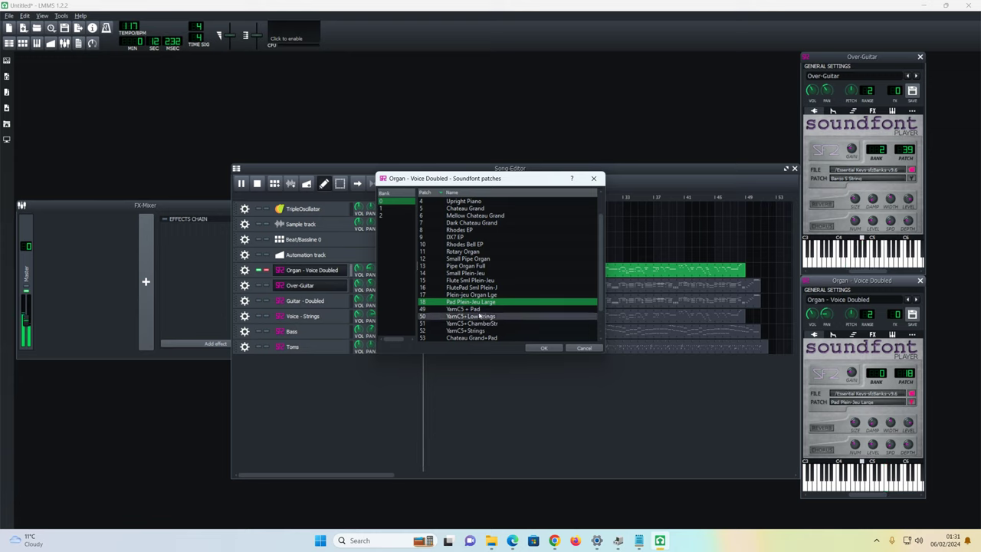
pyautogui.press('Home')
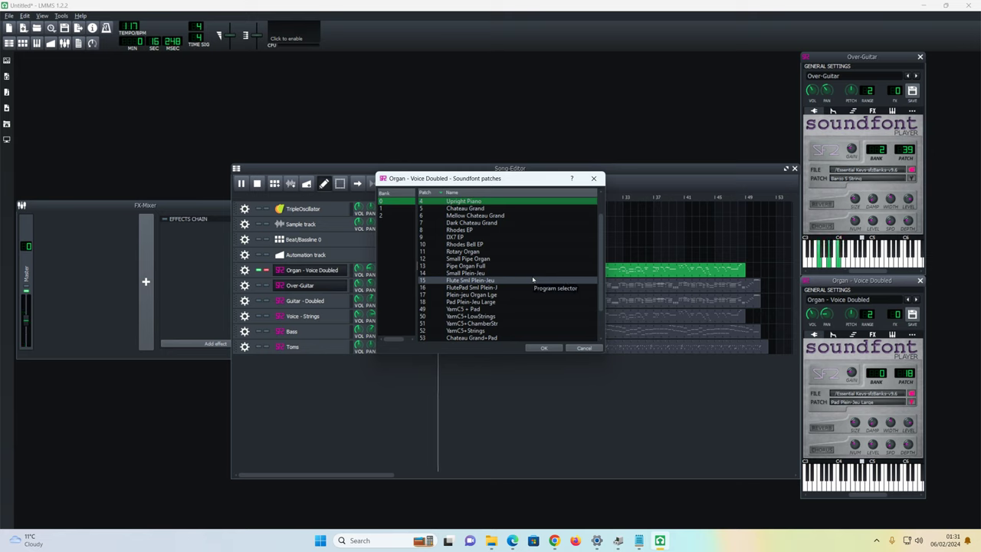
pyautogui.scroll(-2, 528, 287)
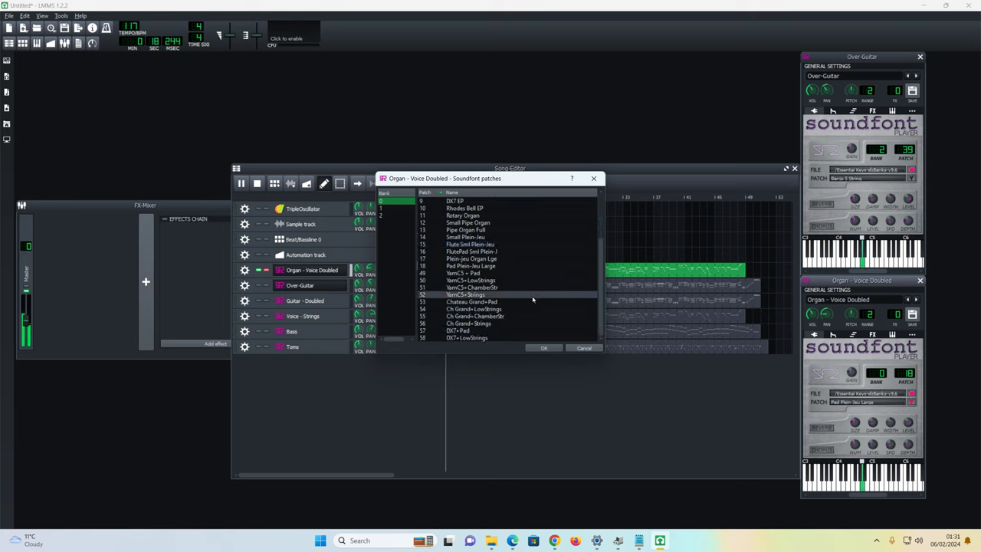
pyautogui.click(496, 303)
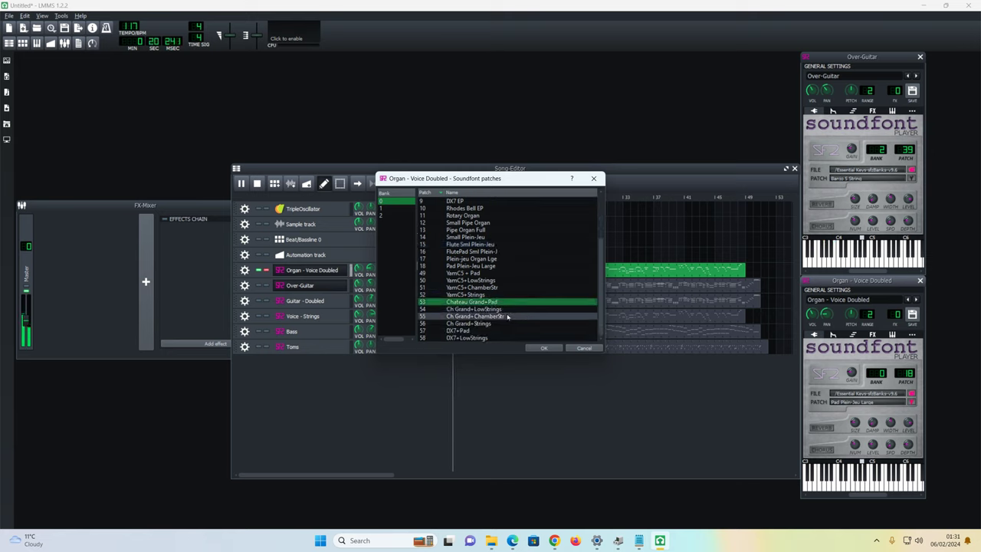
pyautogui.click(467, 273)
# Step: Assign the Trumpet patch from bank 1 to Organ - Voice Doubled and end its solo playback
pyautogui.click(388, 208)
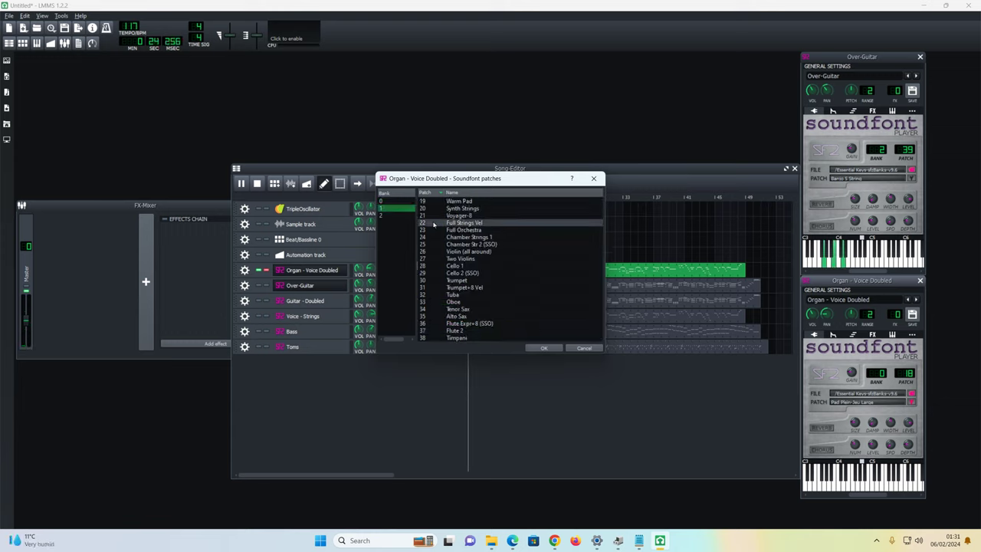
pyautogui.click(479, 281)
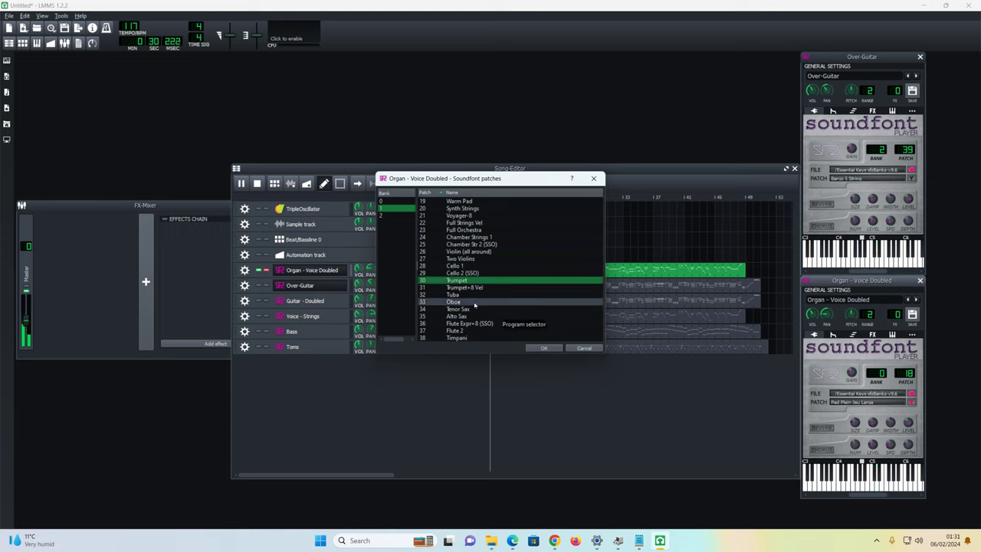
pyautogui.click(543, 349)
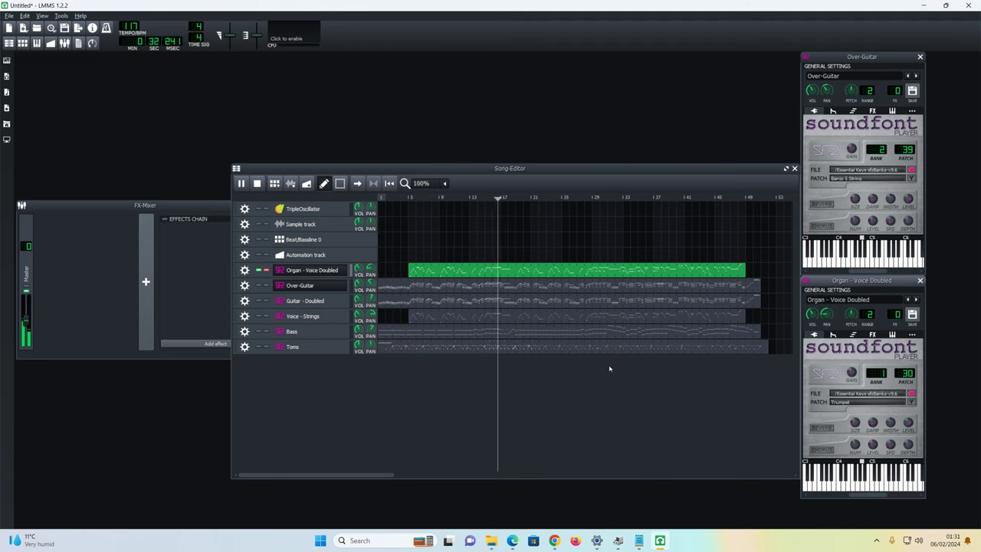
pyautogui.click(258, 184)
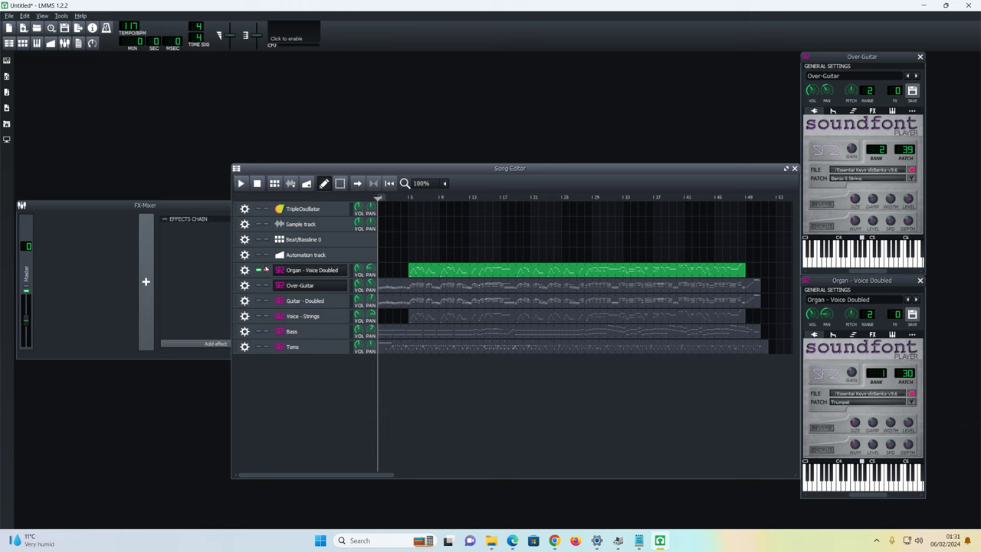
pyautogui.click(266, 271)
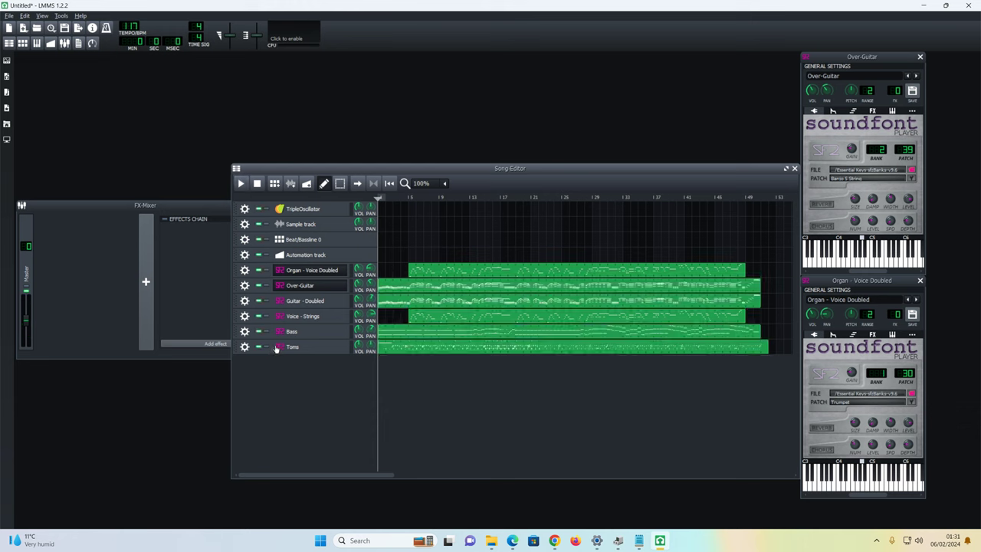
# Step: Play the Guitar - Doubled track solo and place its opened instrument window over the Song-Editor
pyautogui.click(240, 184)
pyautogui.click(266, 302)
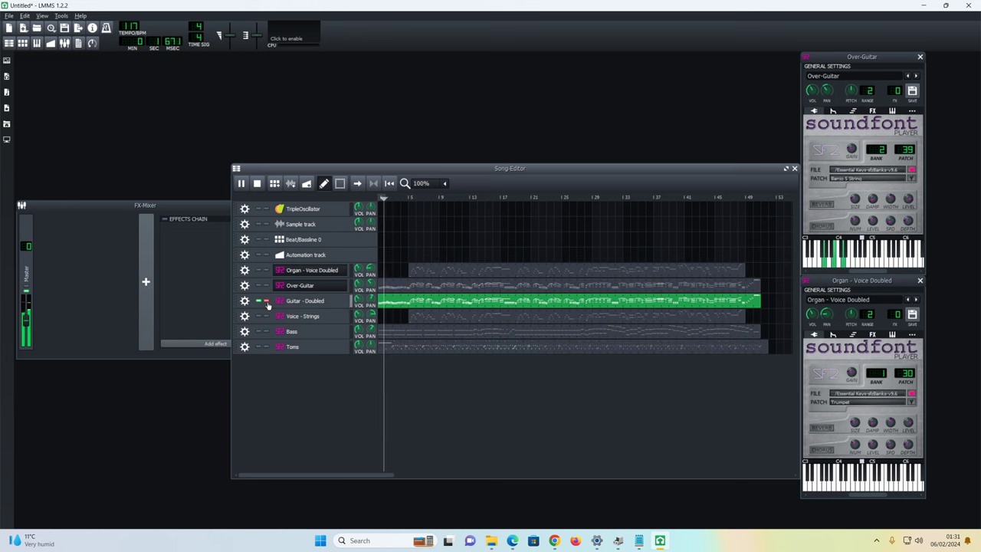
pyautogui.click(295, 301)
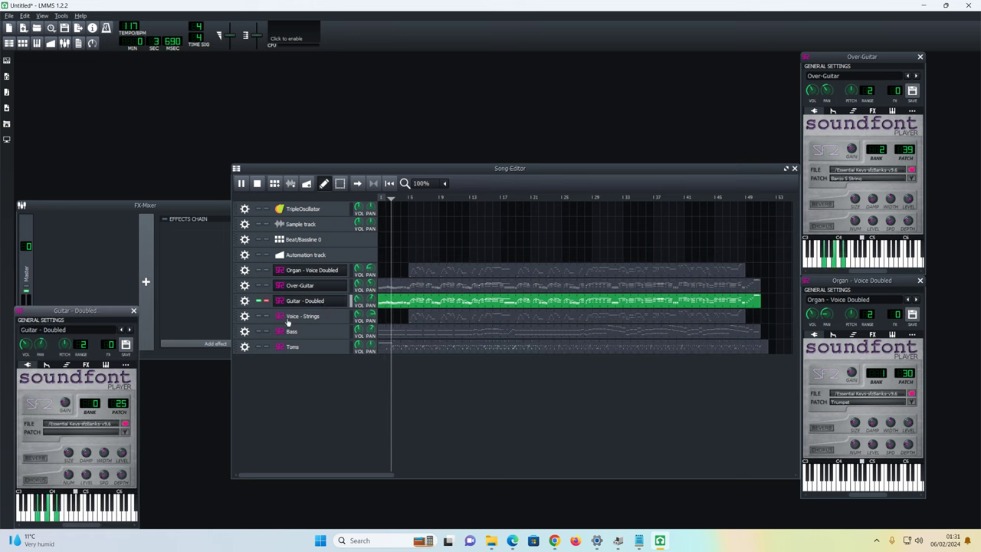
pyautogui.moveTo(89, 311); pyautogui.dragTo(605, 184)
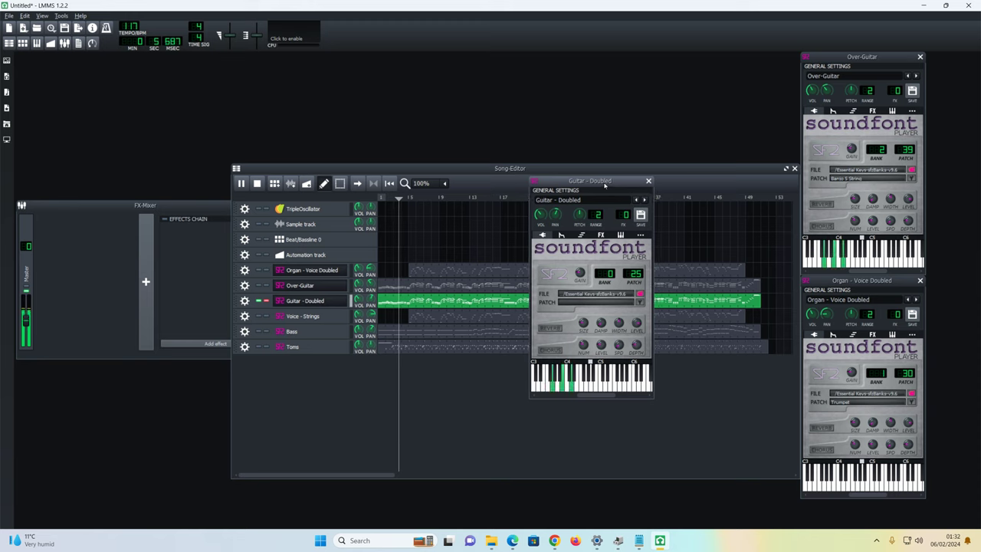
# Step: Audition the Large Concert Grand patch from bank 0 and Chorus Guitar and Jazz Guitar from bank 2 for Guitar - Doubled
pyautogui.click(638, 302)
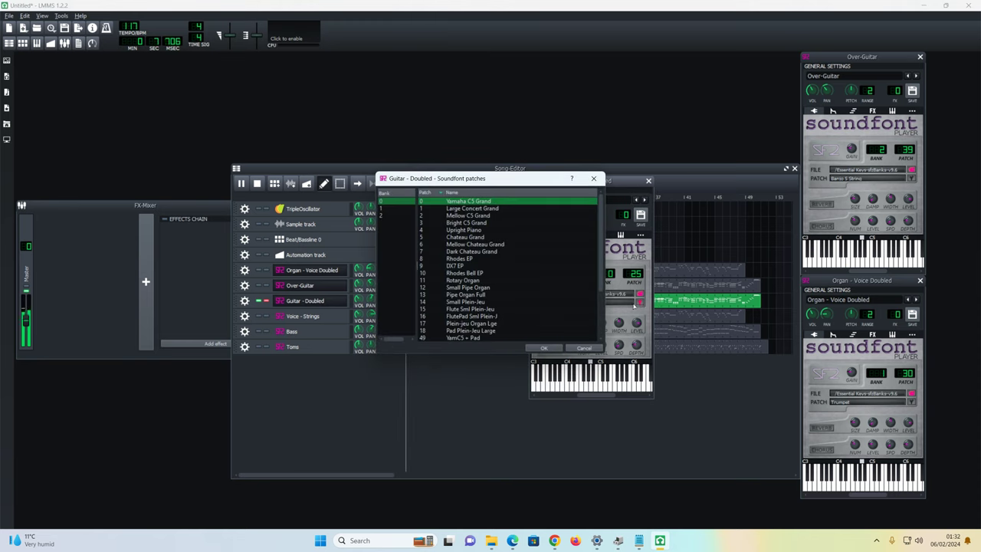
pyautogui.click(459, 208)
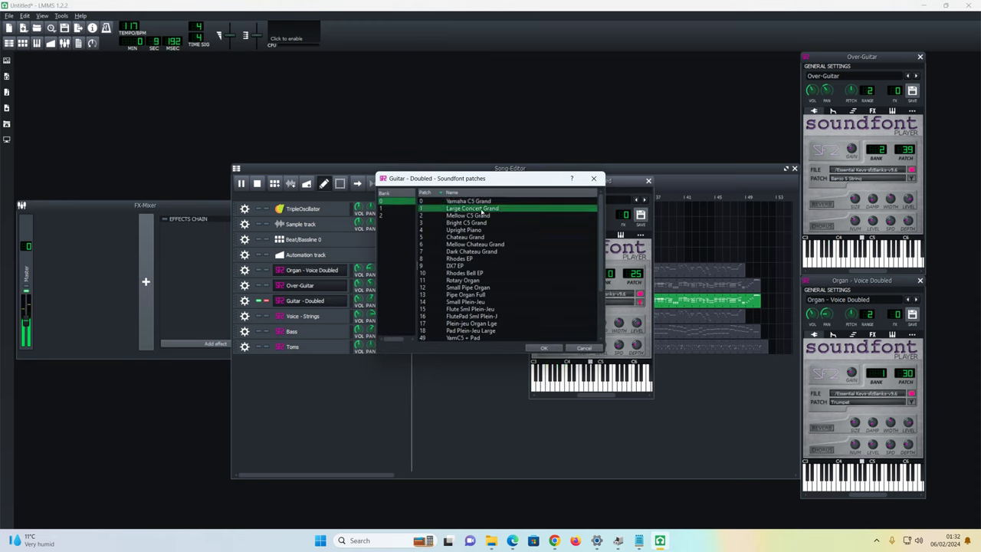
pyautogui.click(383, 217)
pyautogui.click(464, 273)
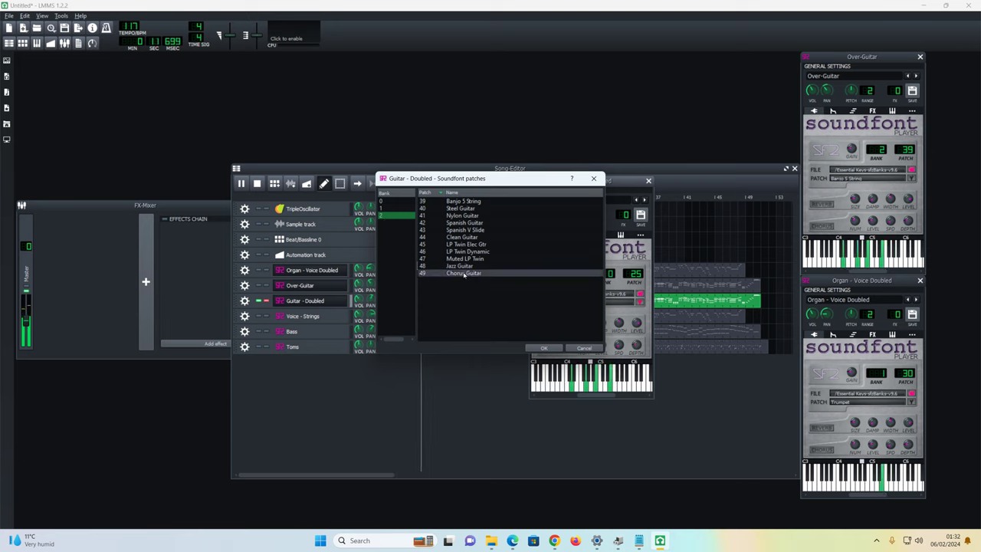
pyautogui.click(466, 265)
# Step: Assign the Full Orchestra patch from bank 1 to Guitar - Doubled, close its instrument window, and end its solo playback
pyautogui.click(383, 209)
pyautogui.click(458, 280)
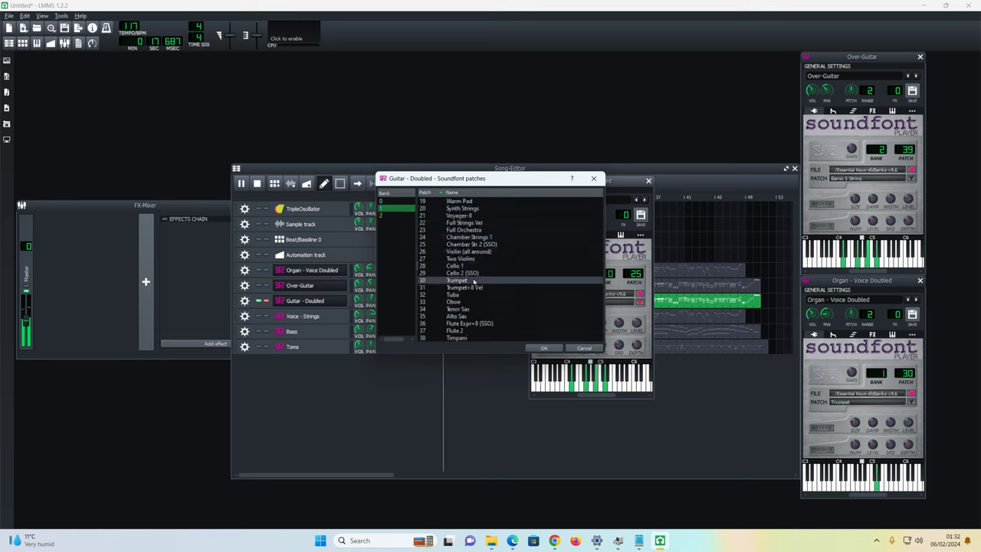
pyautogui.click(464, 230)
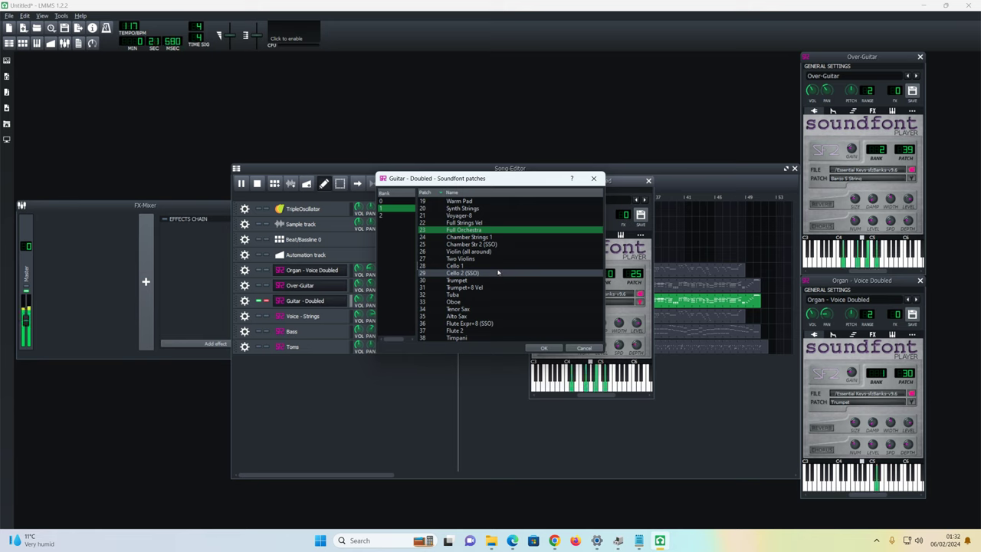
pyautogui.click(546, 348)
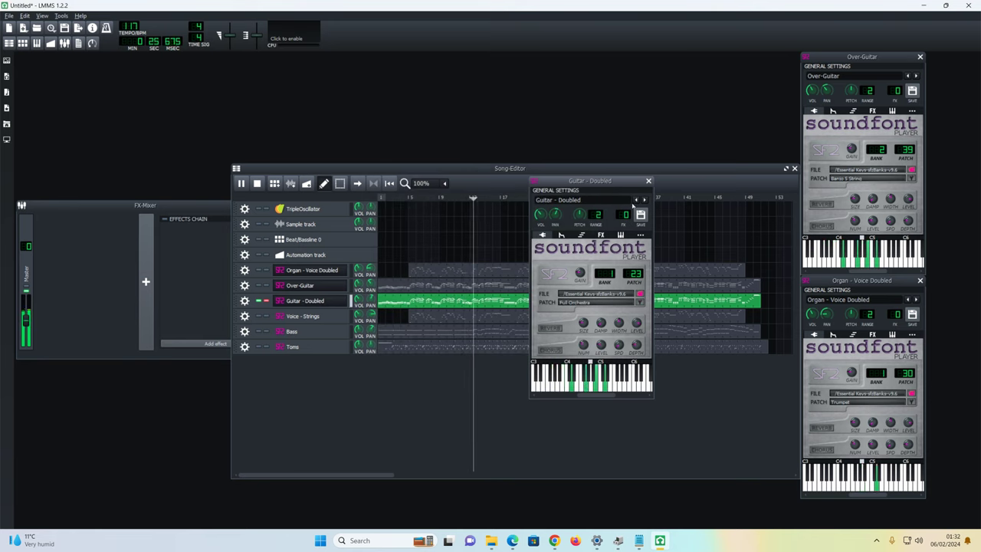
pyautogui.click(649, 181)
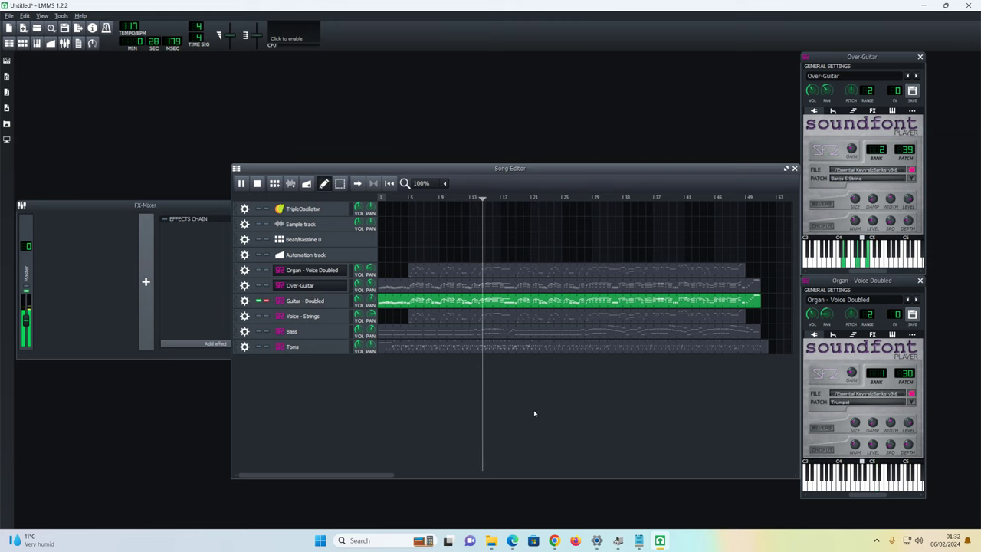
pyautogui.click(266, 301)
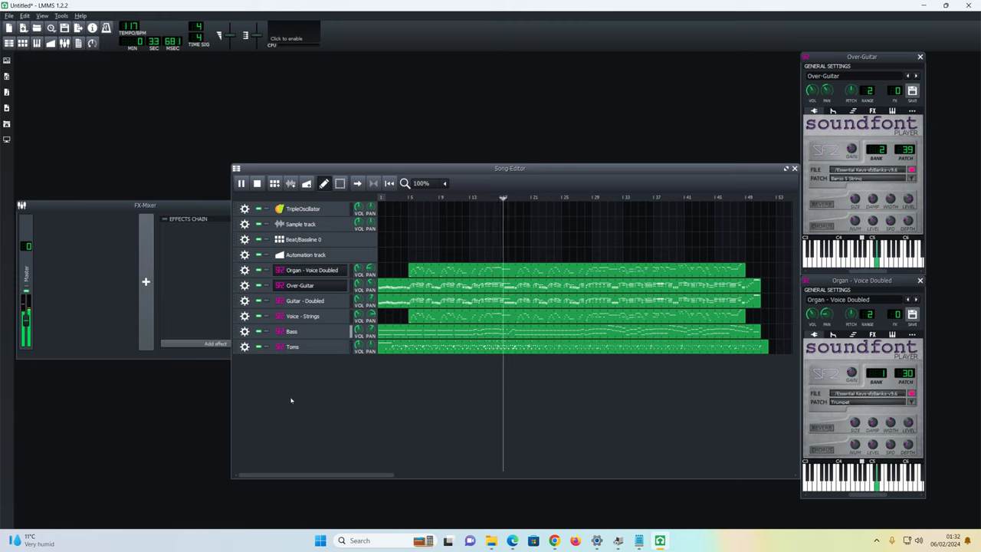
pyautogui.click(257, 184)
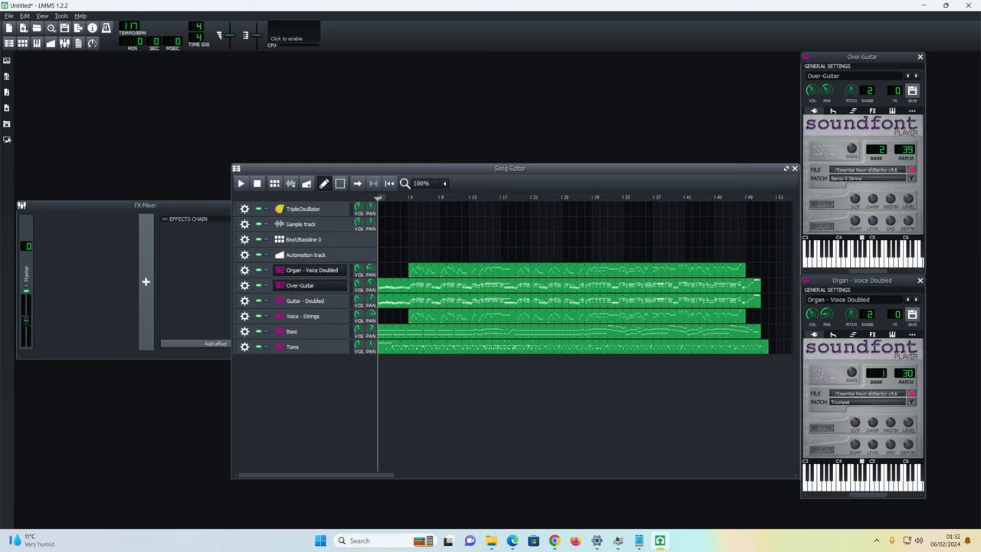
# Step: Add a Mallets instrument track to the song and copy the Toms track's clip to its start
pyautogui.click(6, 61)
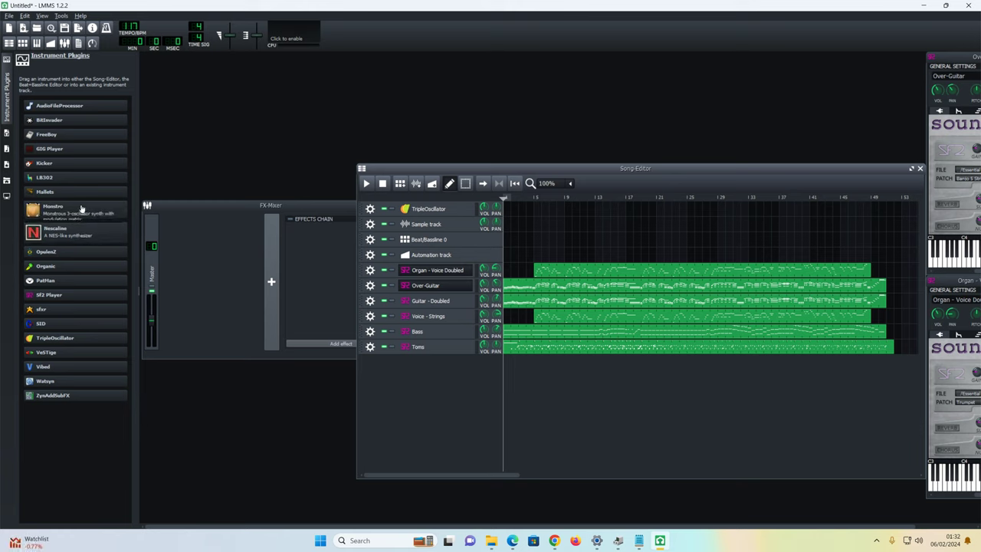
pyautogui.moveTo(72, 192); pyautogui.dragTo(398, 384)
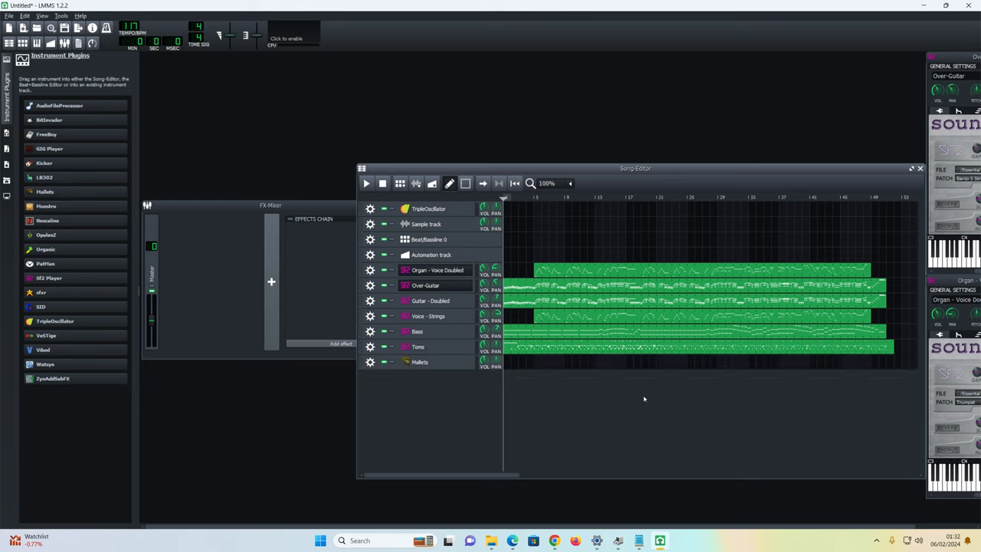
pyautogui.rightClick(517, 348)
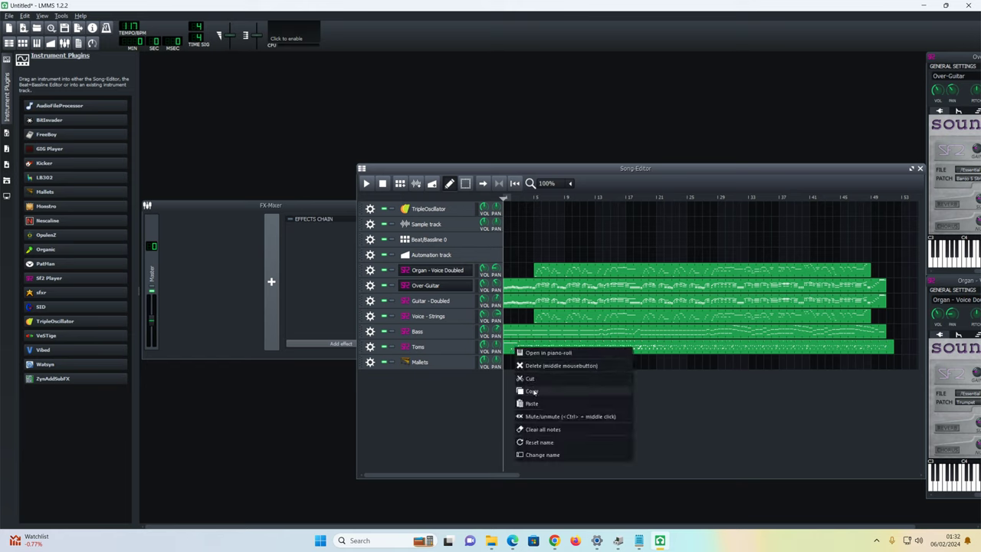
pyautogui.click(532, 391)
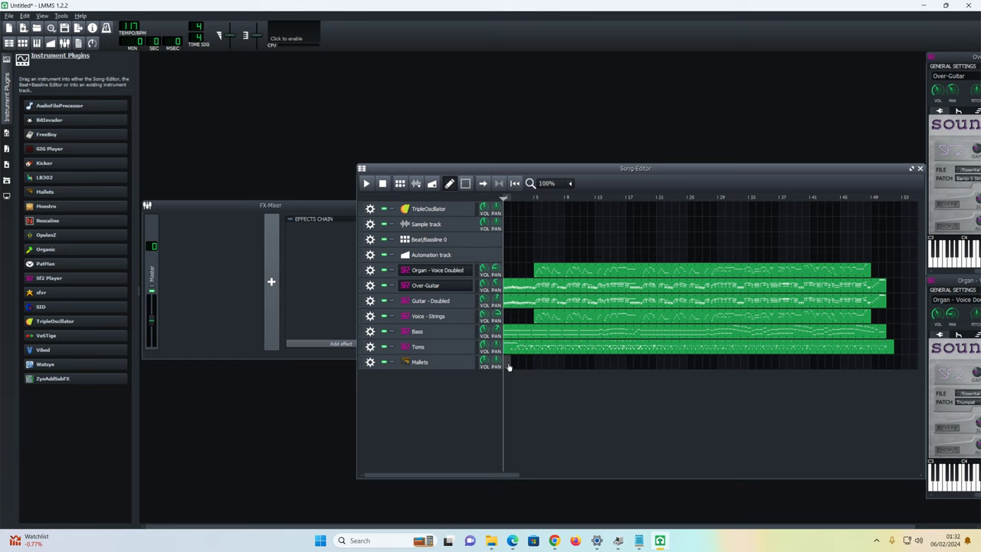
pyautogui.rightClick(508, 367)
pyautogui.click(525, 427)
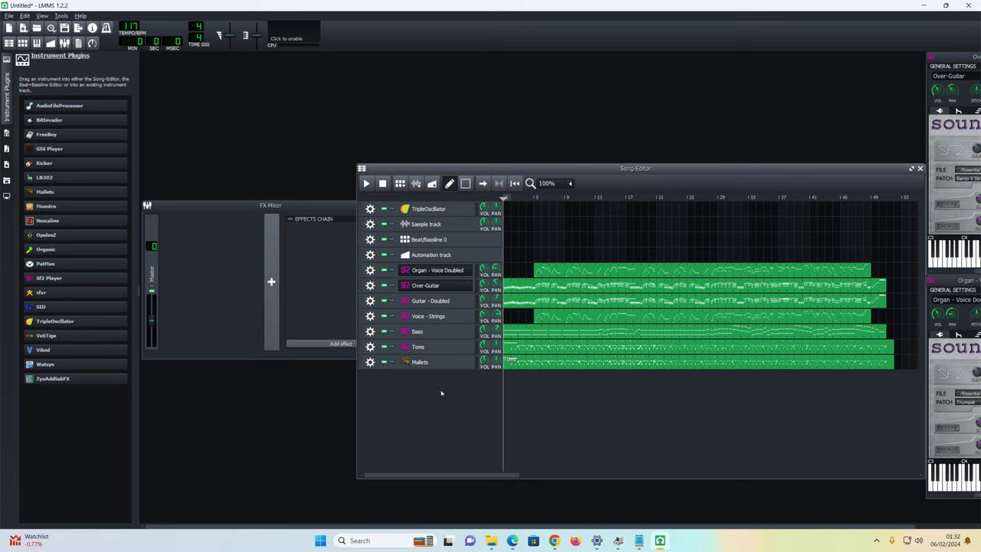
# Step: Mute the Toms track and play the song, soloing Toms and Mallets in turn to compare their sound
pyautogui.click(384, 347)
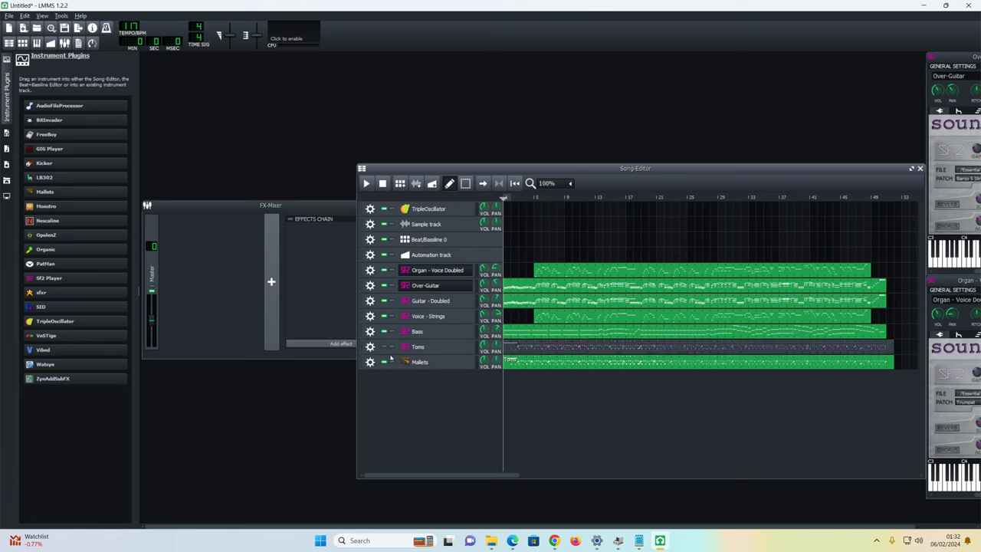
pyautogui.click(366, 184)
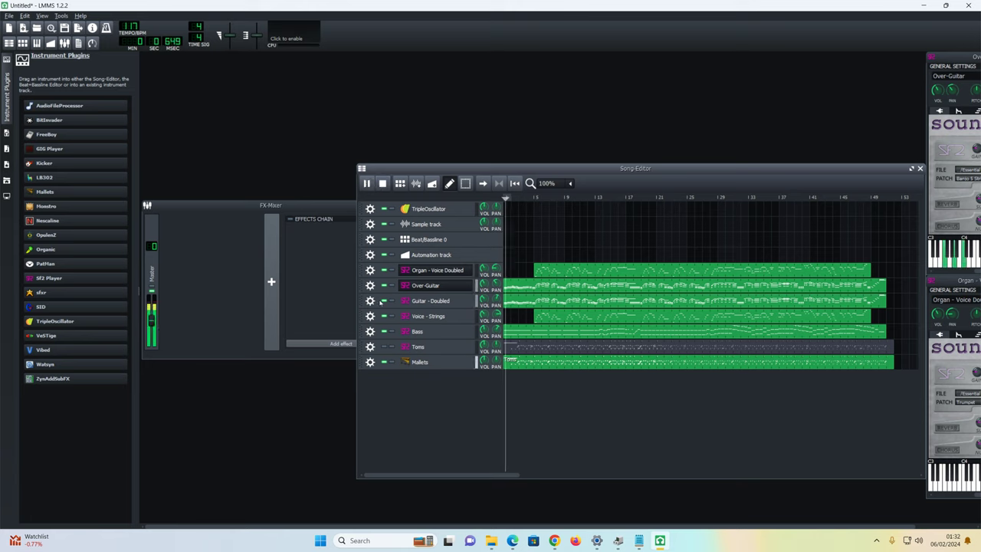
pyautogui.click(391, 347)
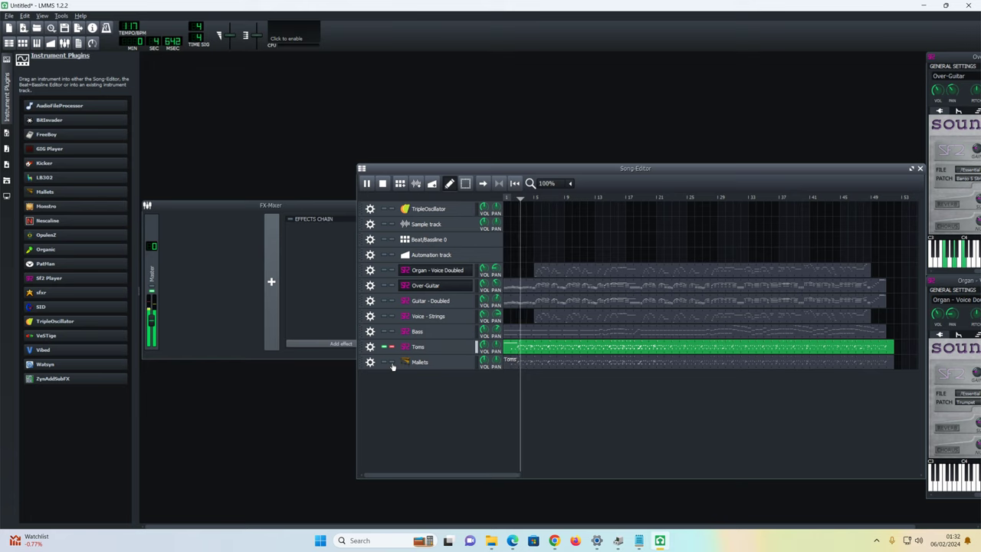
pyautogui.click(392, 362)
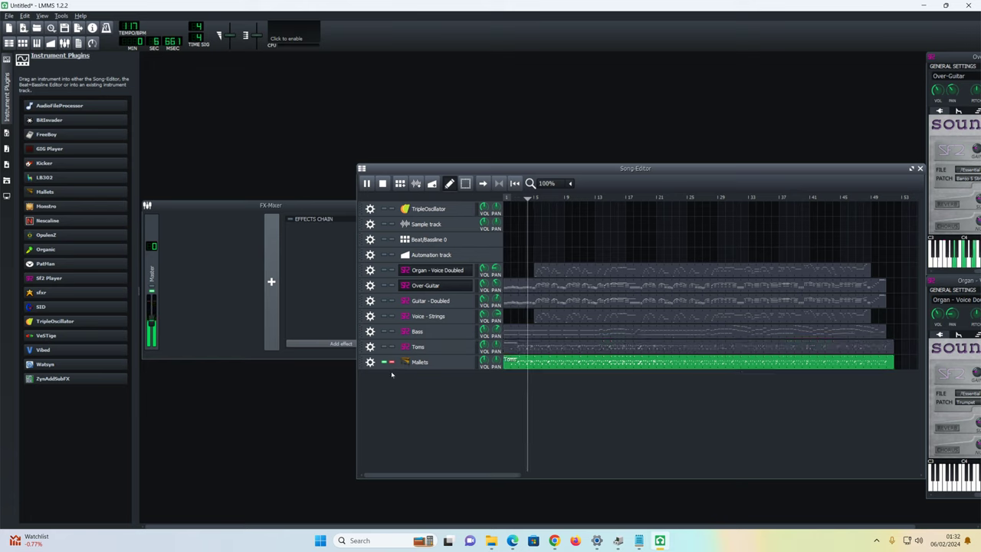
# Step: Open the Mallets instrument and change its preset to Wood2
pyautogui.click(428, 367)
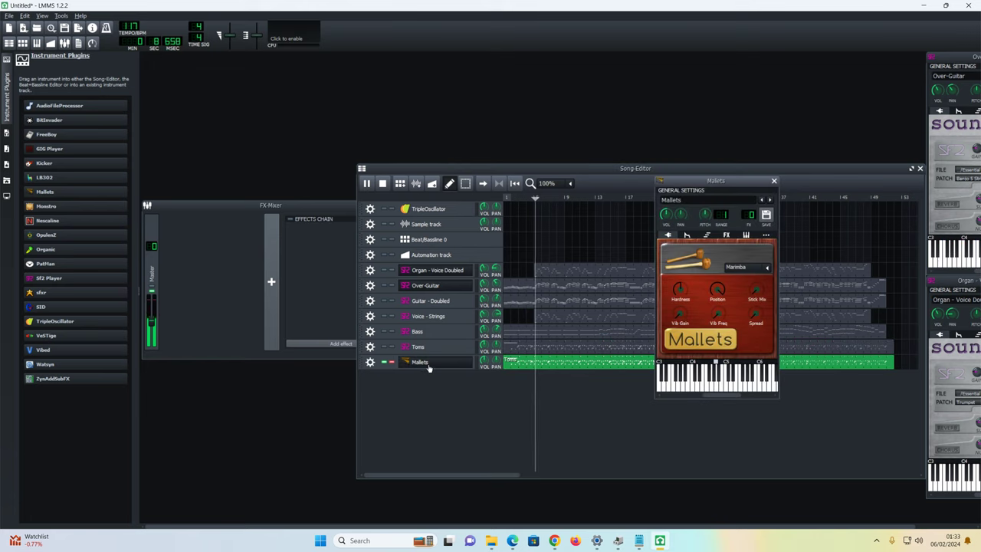
pyautogui.click(766, 270)
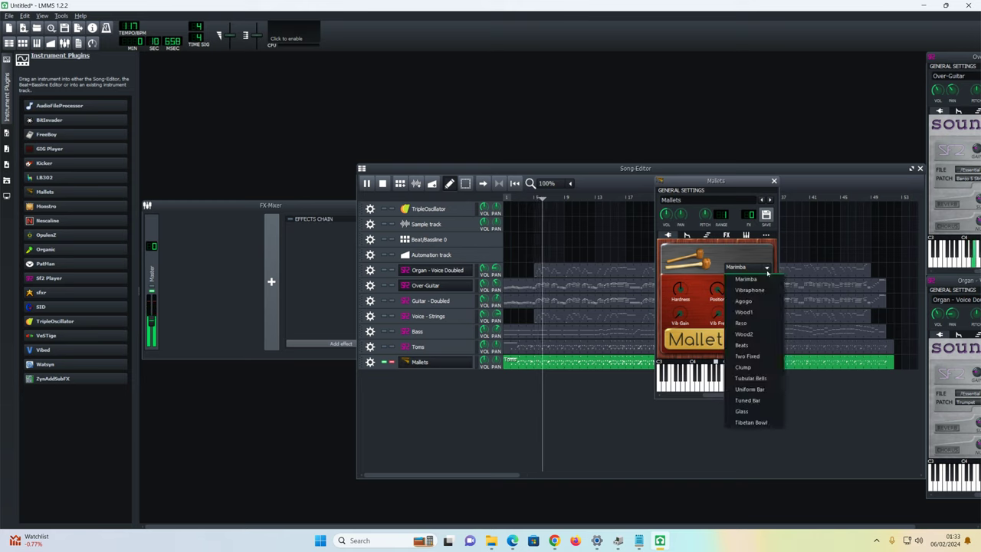
pyautogui.click(756, 333)
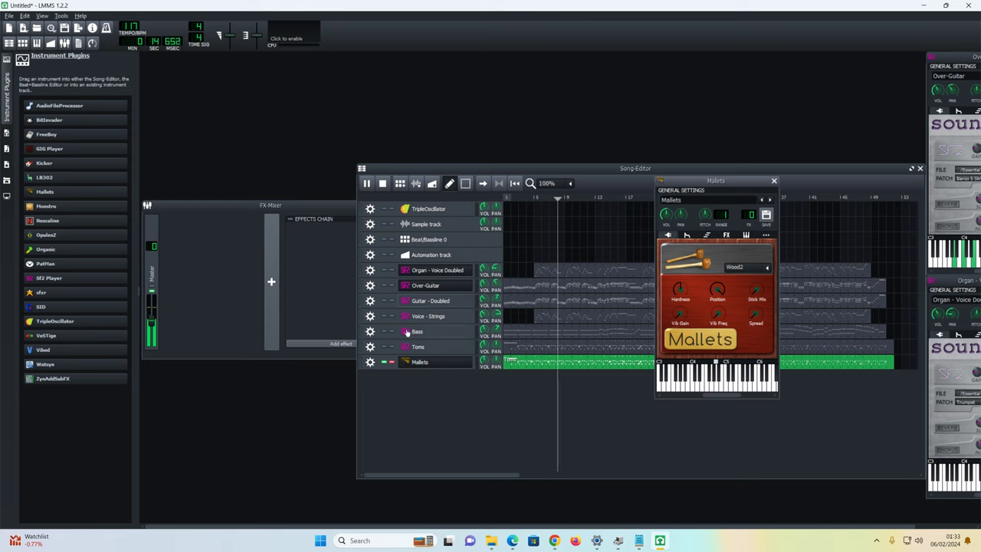
# Step: Bring Bass, Voice - Strings, Guitar - Doubled, Over-Guitar and Organ - Voice Doubled back into the playback, end the Mallets solo, and stop the song
pyautogui.click(384, 332)
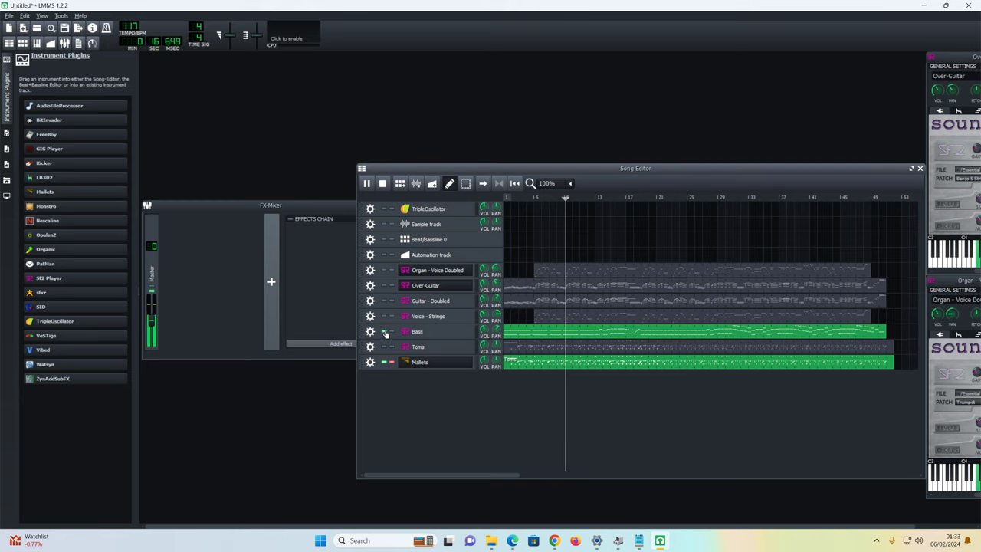
pyautogui.click(384, 315)
pyautogui.click(384, 301)
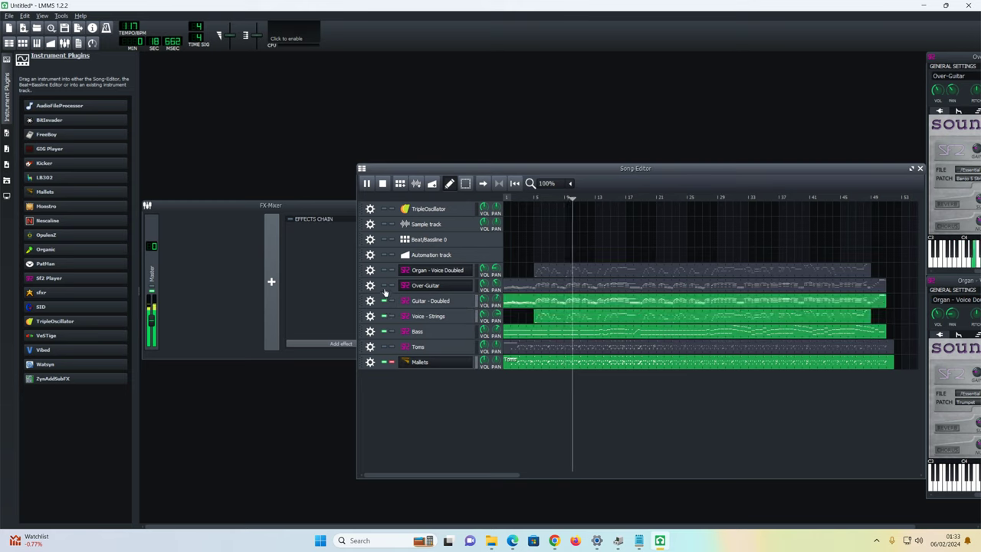
pyautogui.click(384, 285)
pyautogui.click(384, 270)
pyautogui.click(392, 362)
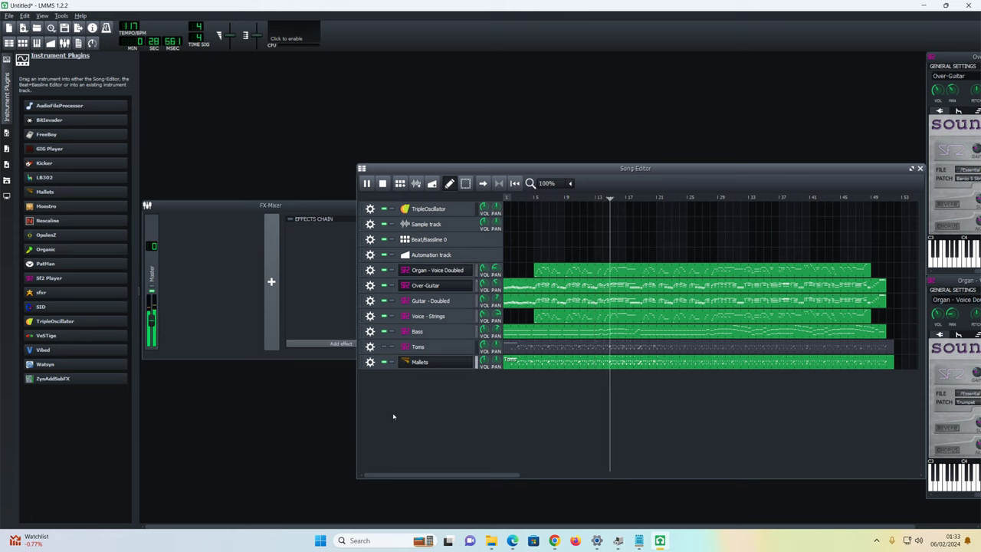
pyautogui.click(384, 185)
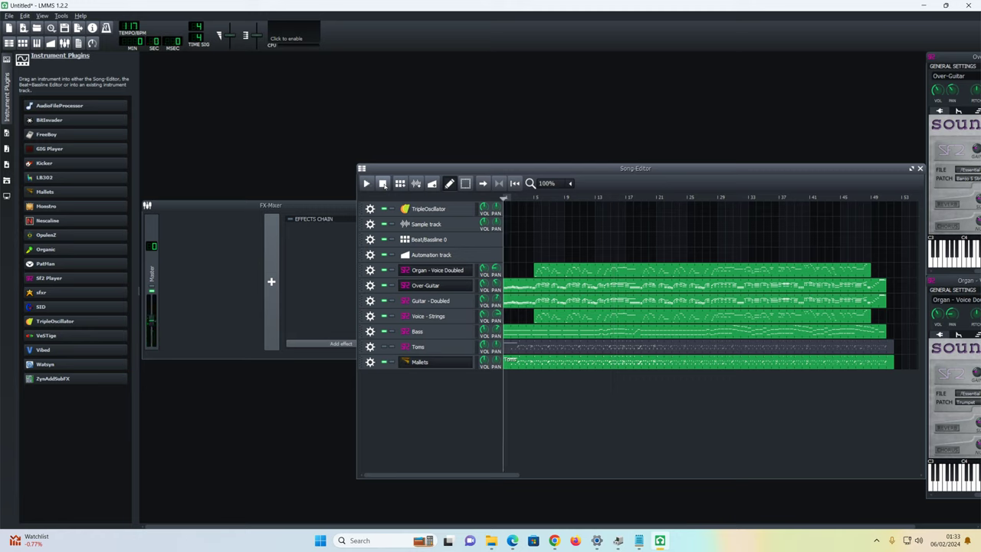